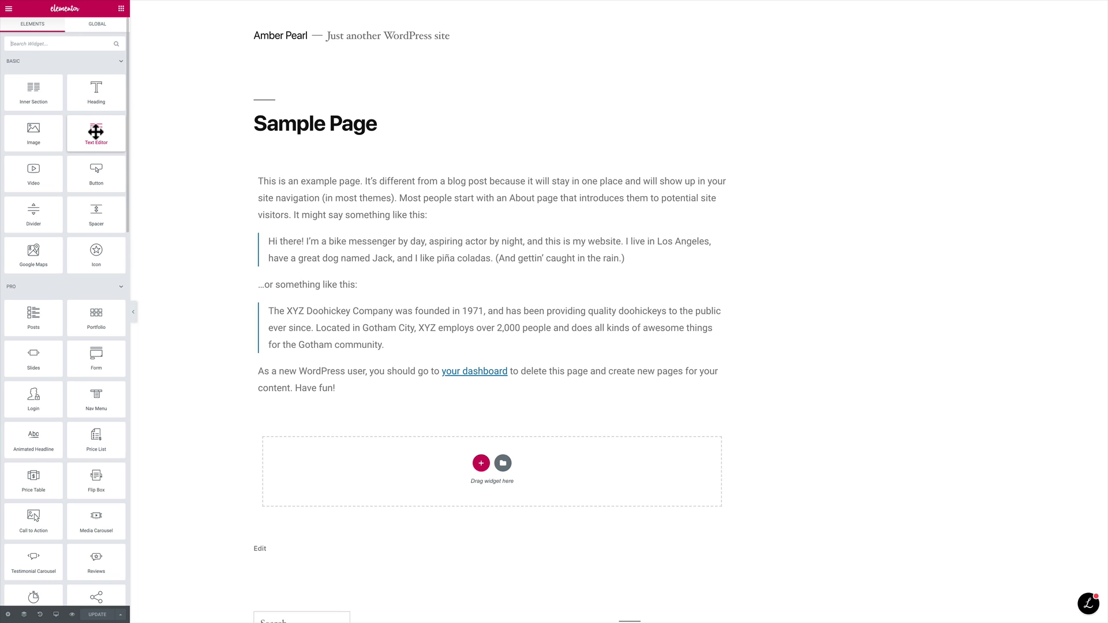
Step: Add a Text Editor widget above the sample page text and delete the existing sample text widget
{"action": "left_click_drag", "start_coordinate": [95, 133], "coordinate": [285, 183]}
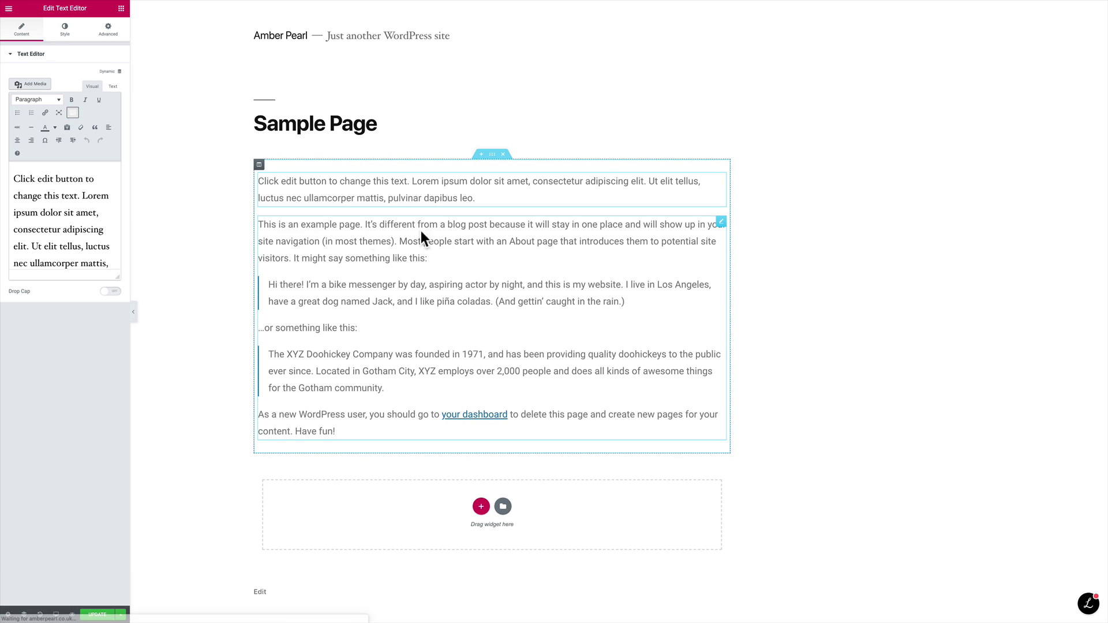
{"action": "right_click", "coordinate": [301, 238]}
{"action": "left_click", "coordinate": [341, 363]}
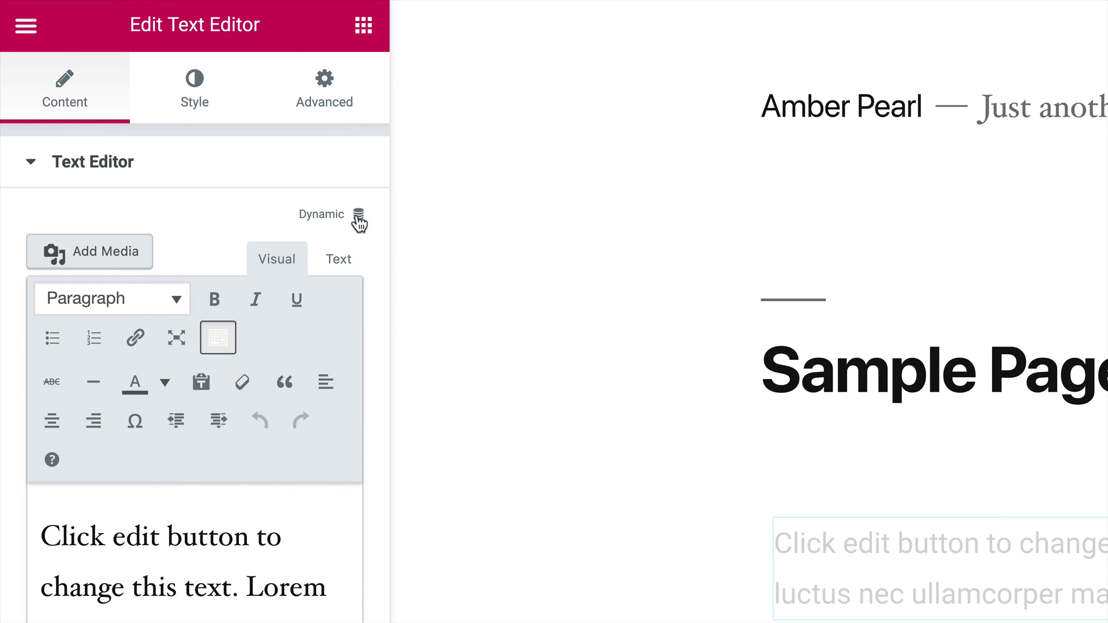
Step: Make the new text widget's content dynamic, using the Current Date Time tag from the Site group
{"action": "left_click", "coordinate": [359, 221]}
{"action": "scroll", "coordinate": [178, 318], "scroll_direction": "down", "scroll_amount": 1}
{"action": "scroll", "coordinate": [179, 318], "scroll_direction": "down", "scroll_amount": 6}
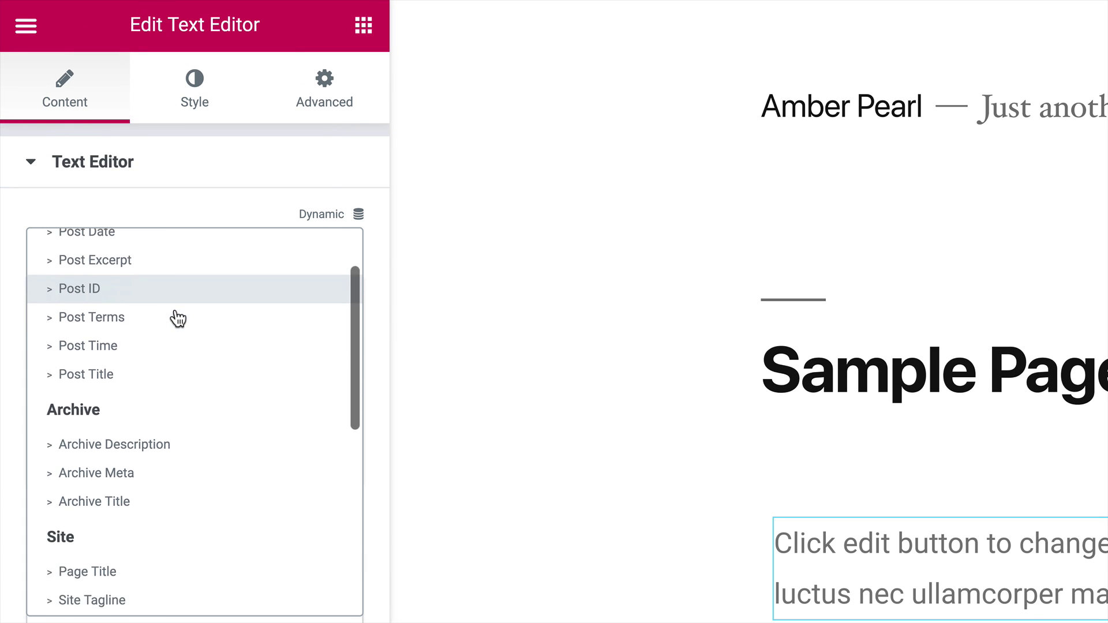
{"action": "scroll", "coordinate": [171, 323], "scroll_direction": "down", "scroll_amount": 1}
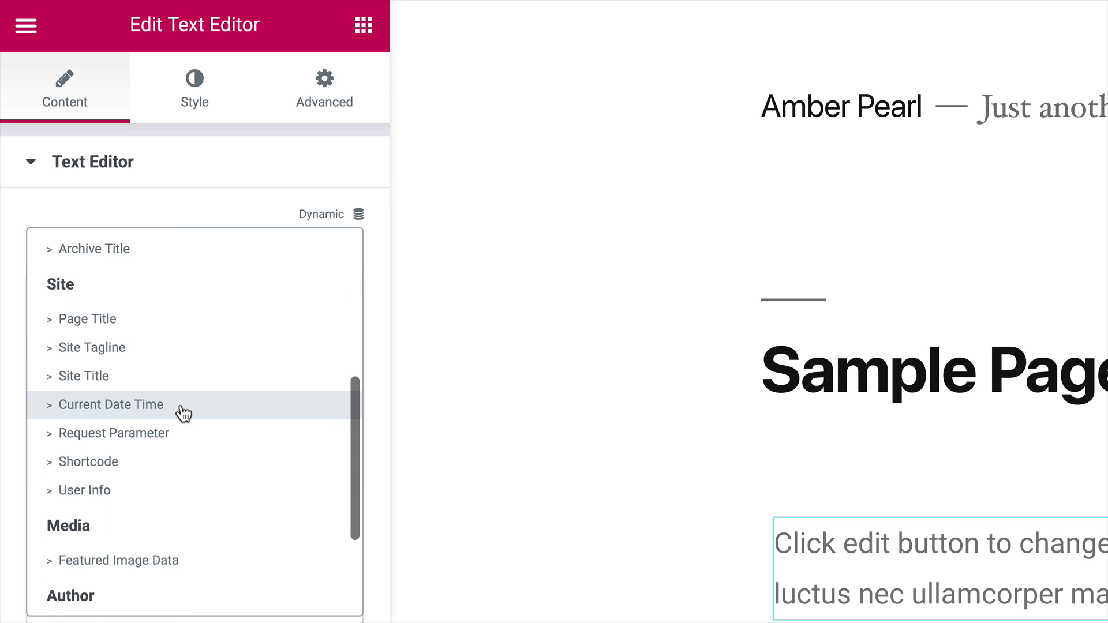
{"action": "left_click", "coordinate": [156, 414]}
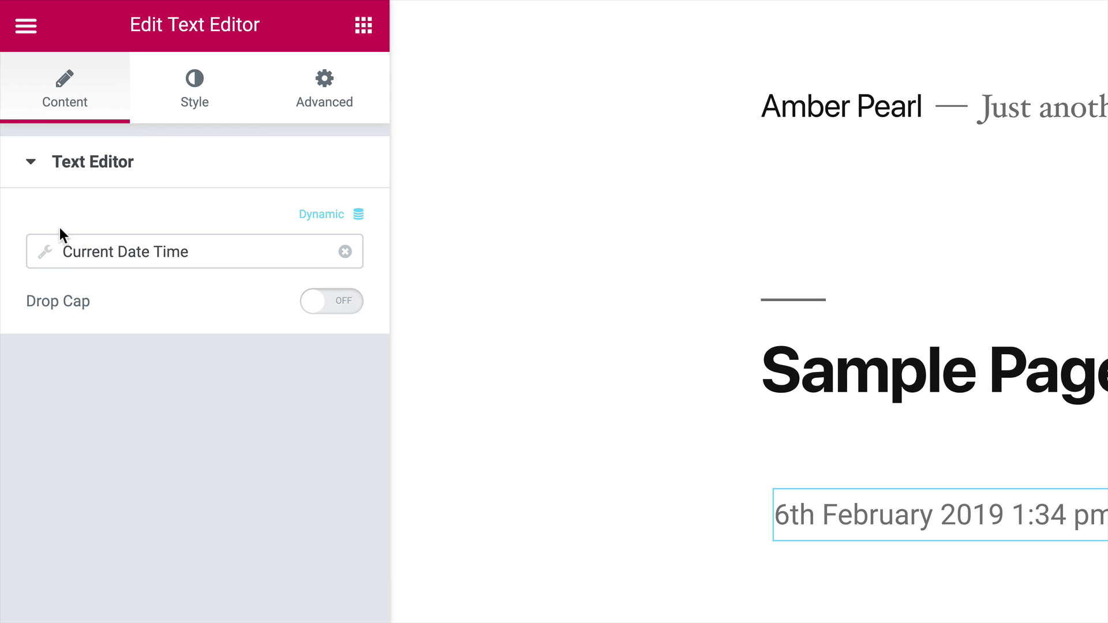
Step: Set the Current Date Time tag's date format to Custom with the format string Y
{"action": "left_click", "coordinate": [43, 254]}
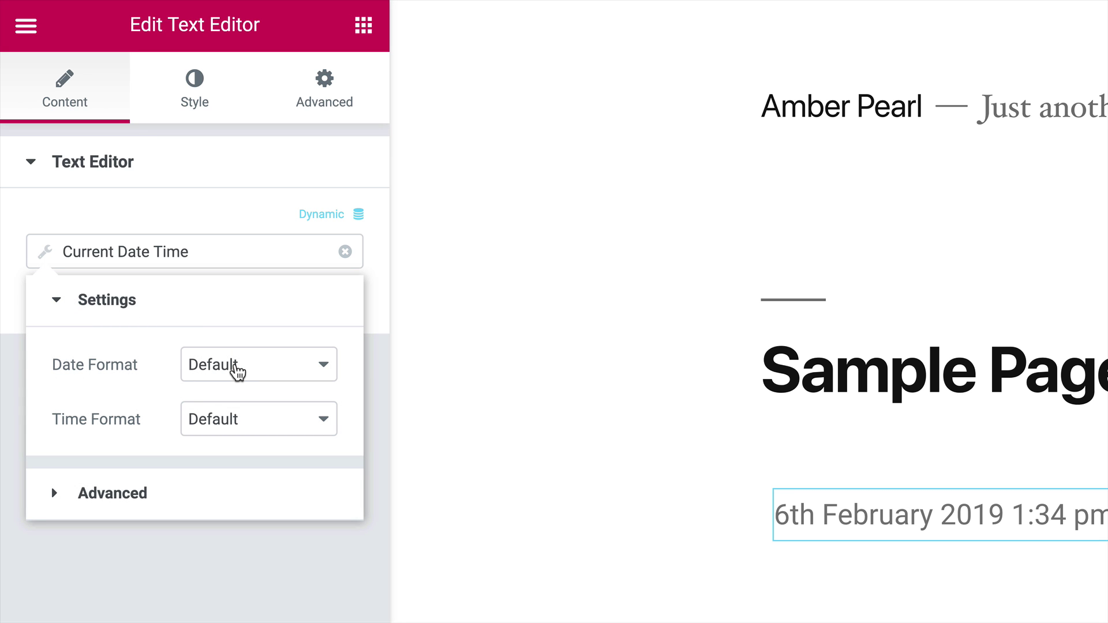
{"action": "left_click", "coordinate": [237, 373]}
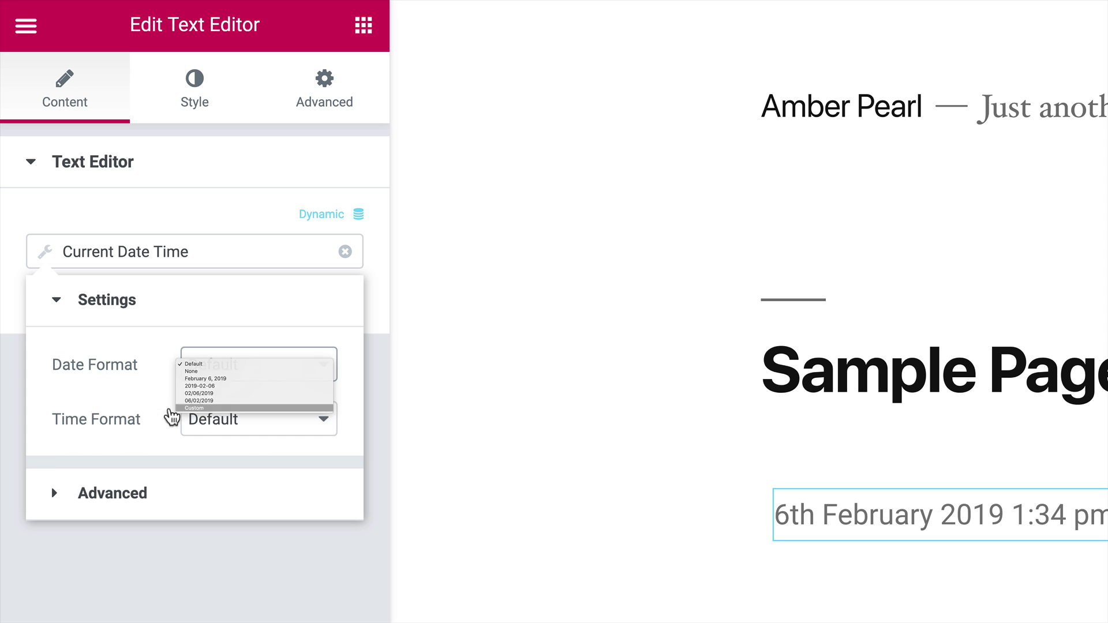
{"action": "left_click", "coordinate": [176, 401]}
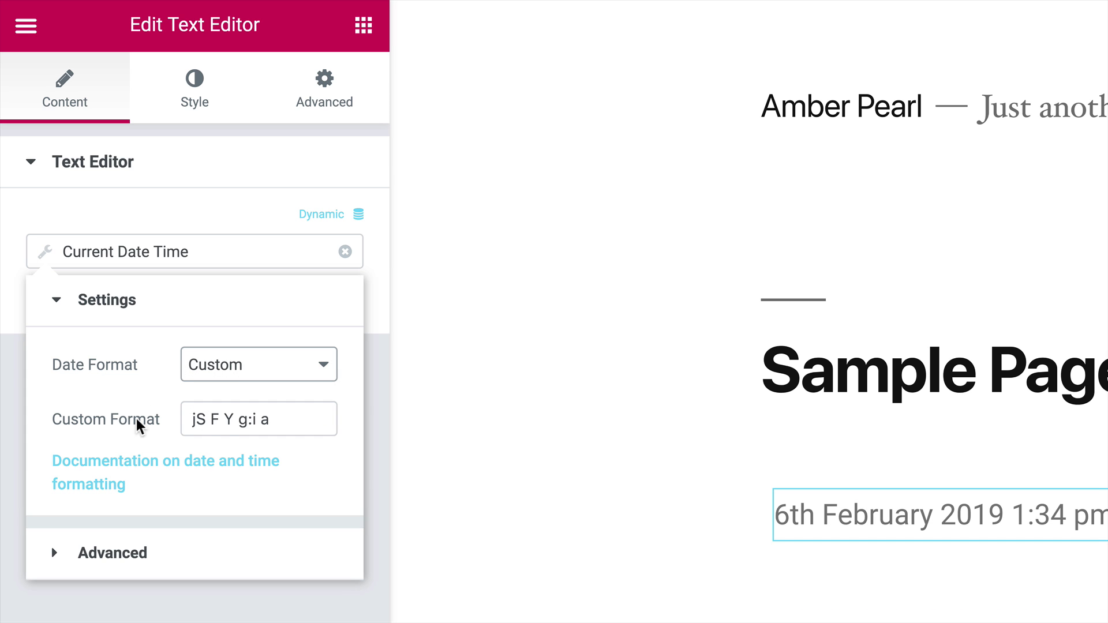
{"action": "left_click_drag", "start_coordinate": [285, 419], "coordinate": [177, 420]}
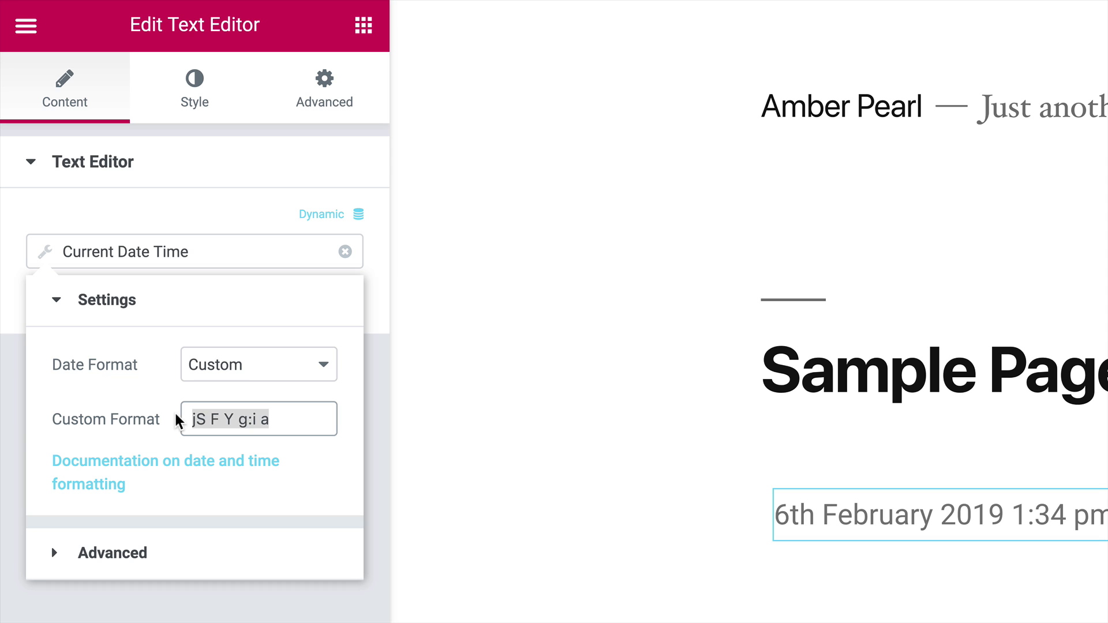
{"action": "type", "text": "Y"}
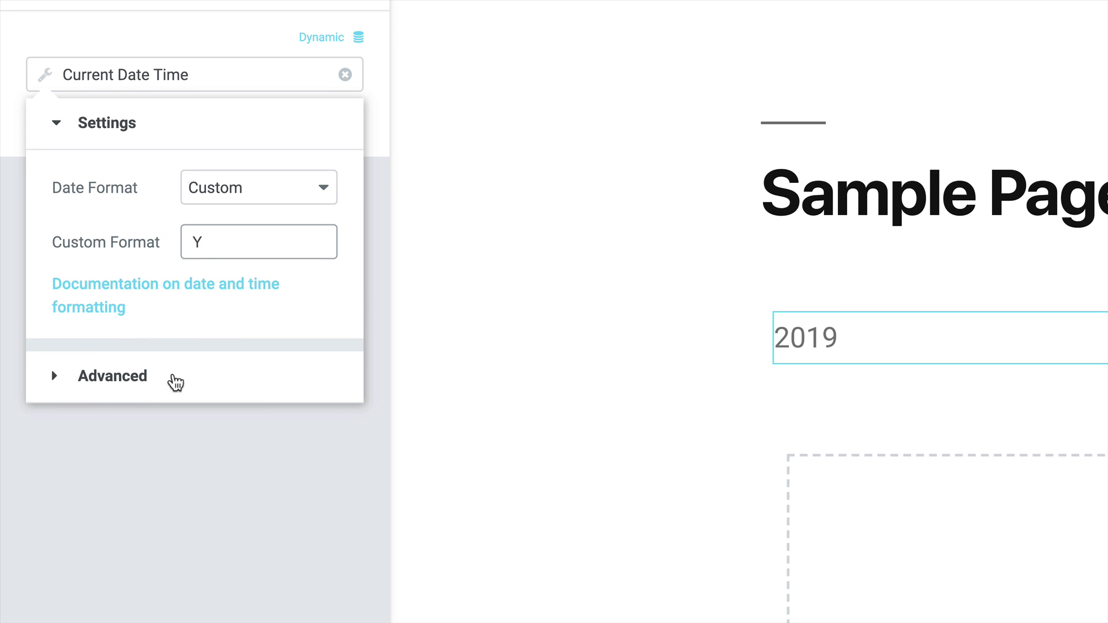
Step: Set the text before the dynamic year to "Copyright &copy;" followed by a space
{"action": "left_click", "coordinate": [171, 381]}
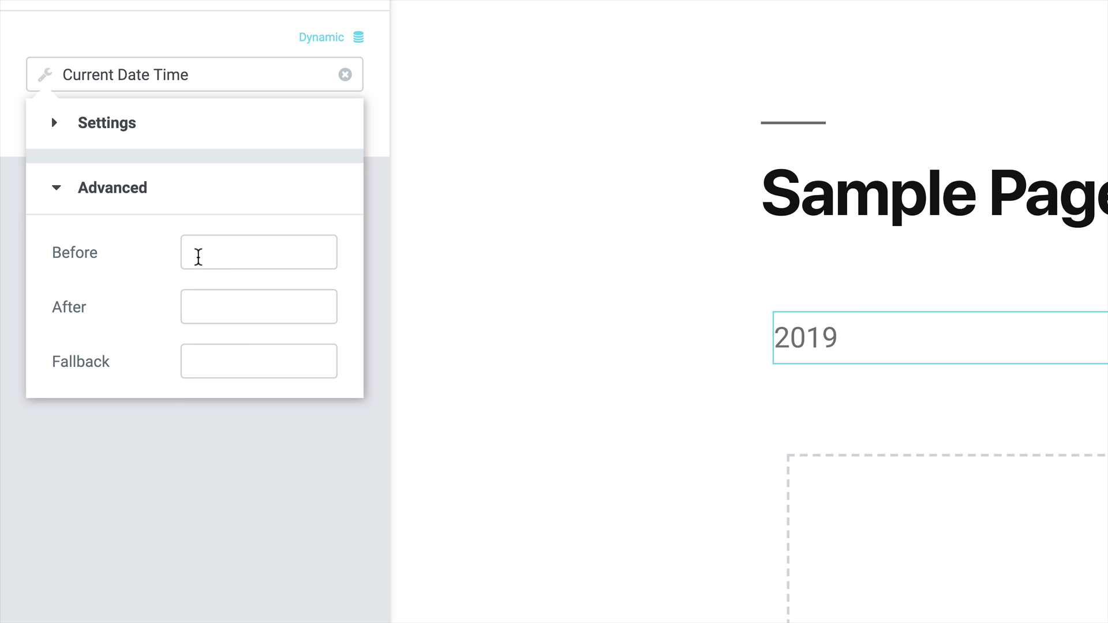
{"action": "left_click", "coordinate": [198, 254]}
{"action": "type", "text": "cOPYRIGH"}
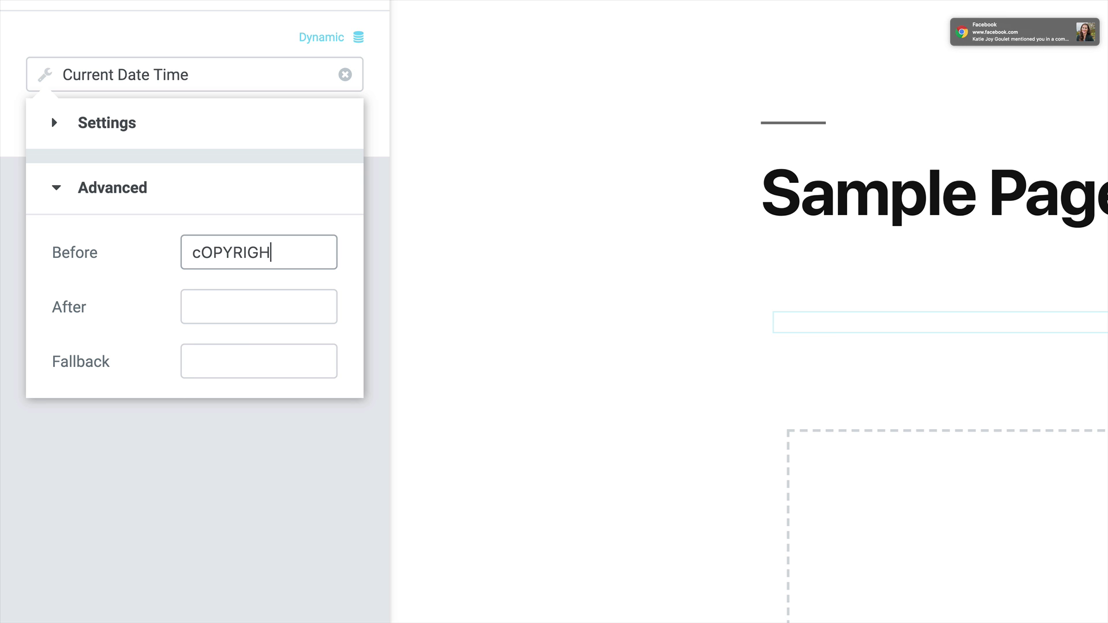
{"action": "key", "text": "super+a"}
{"action": "type", "text": "C"}
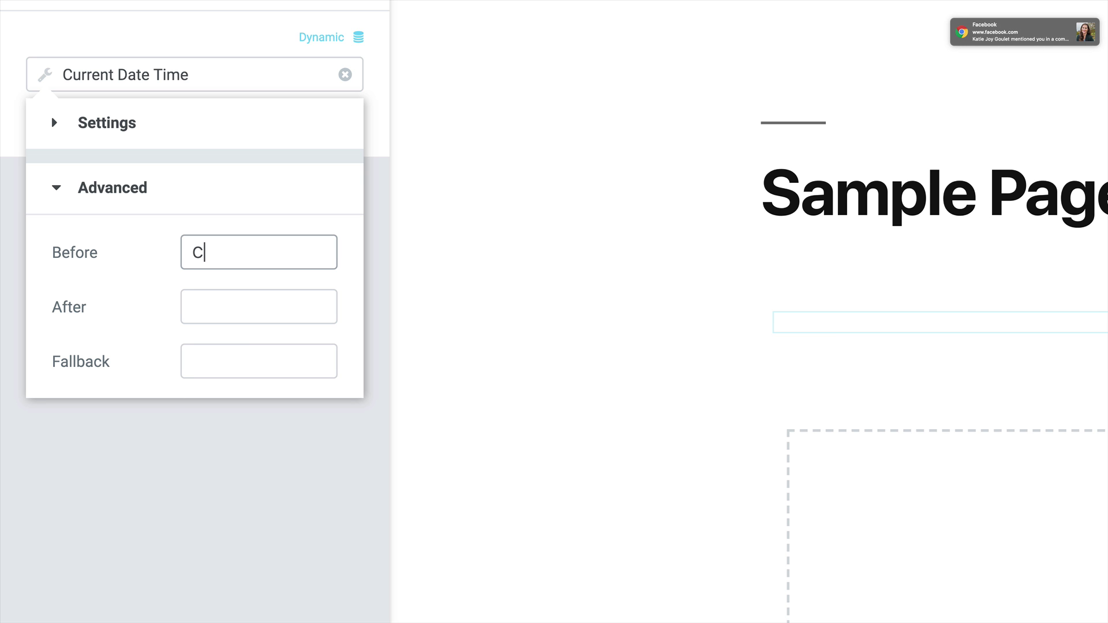
{"action": "type", "text": "opyright"}
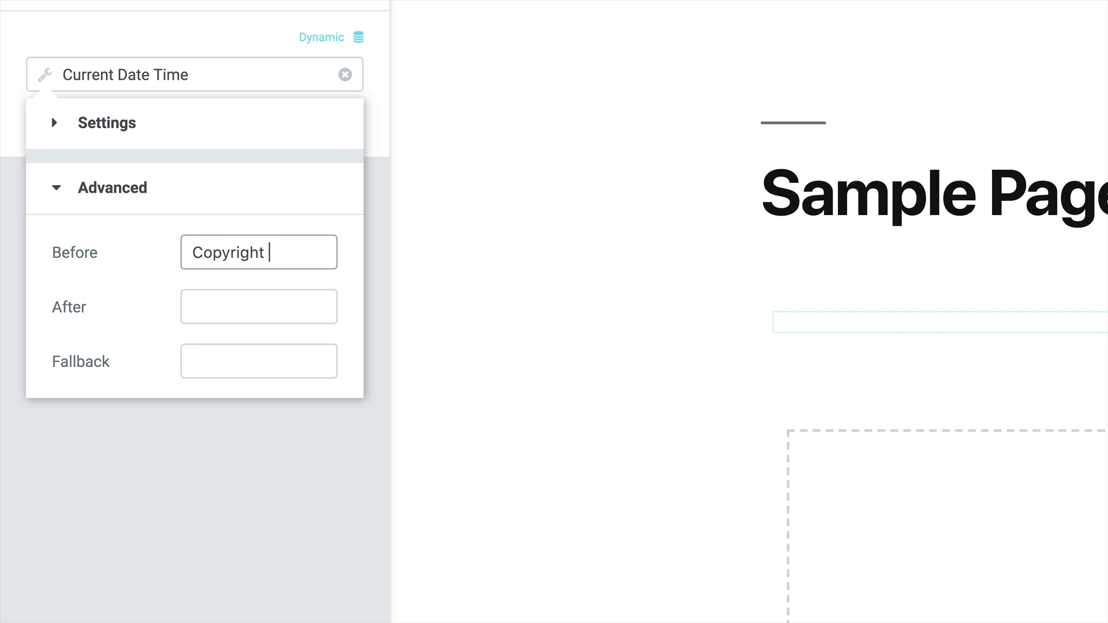
{"action": "type", "text": " &copy;"}
Step: Set the text after the dynamic year to "The Design Creative" with a leading space, and preview the page without the editing panel
{"action": "left_click", "coordinate": [214, 301]}
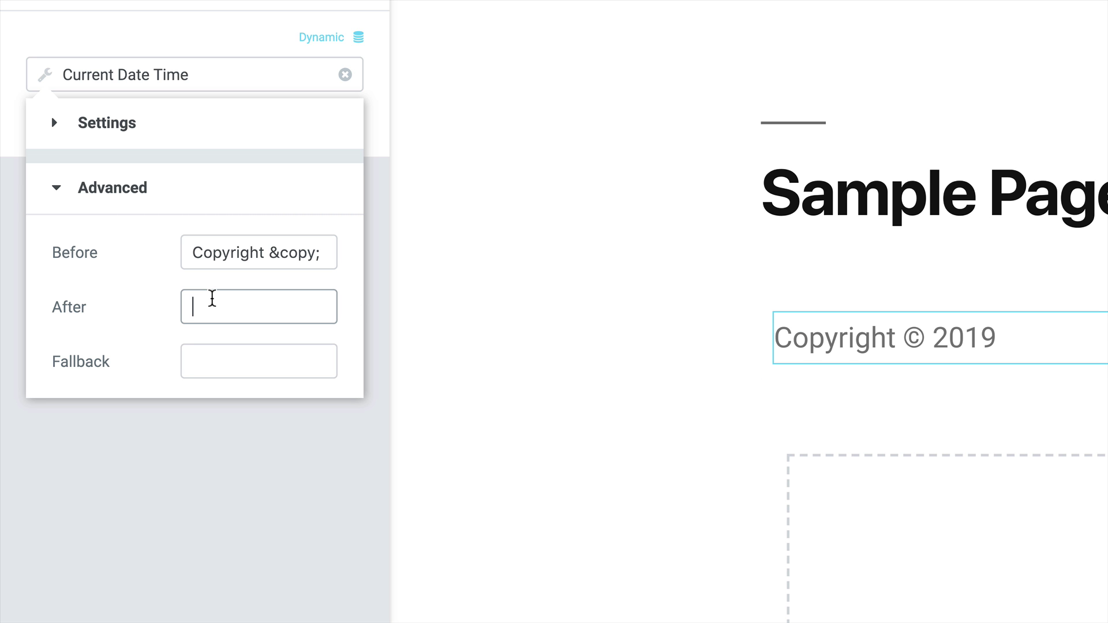
{"action": "type", "text": "The De"}
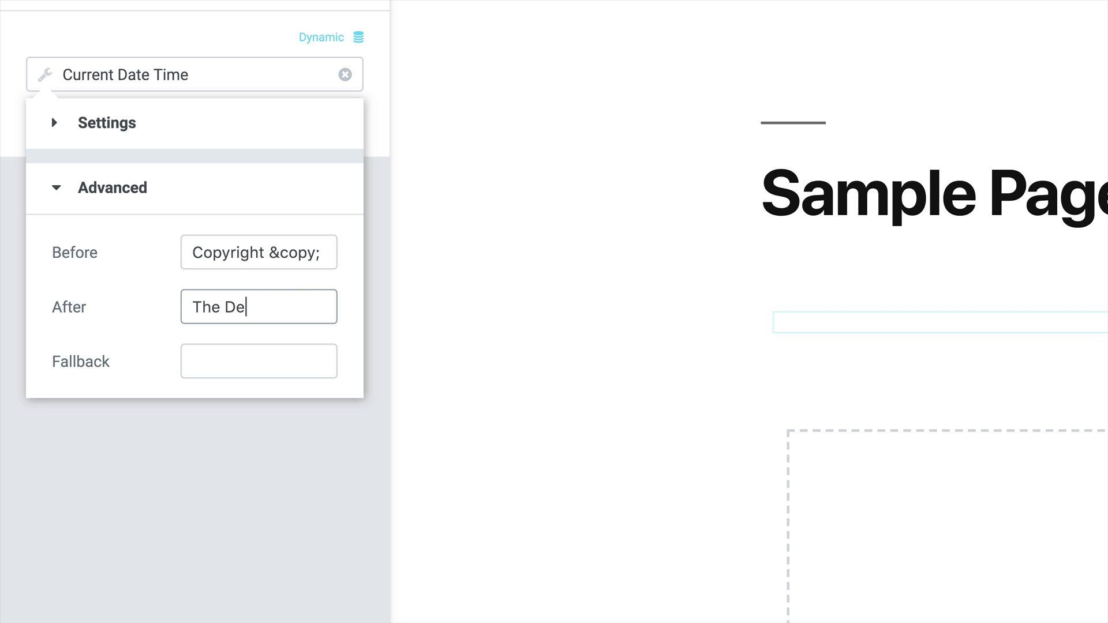
{"action": "type", "text": "sign Creative"}
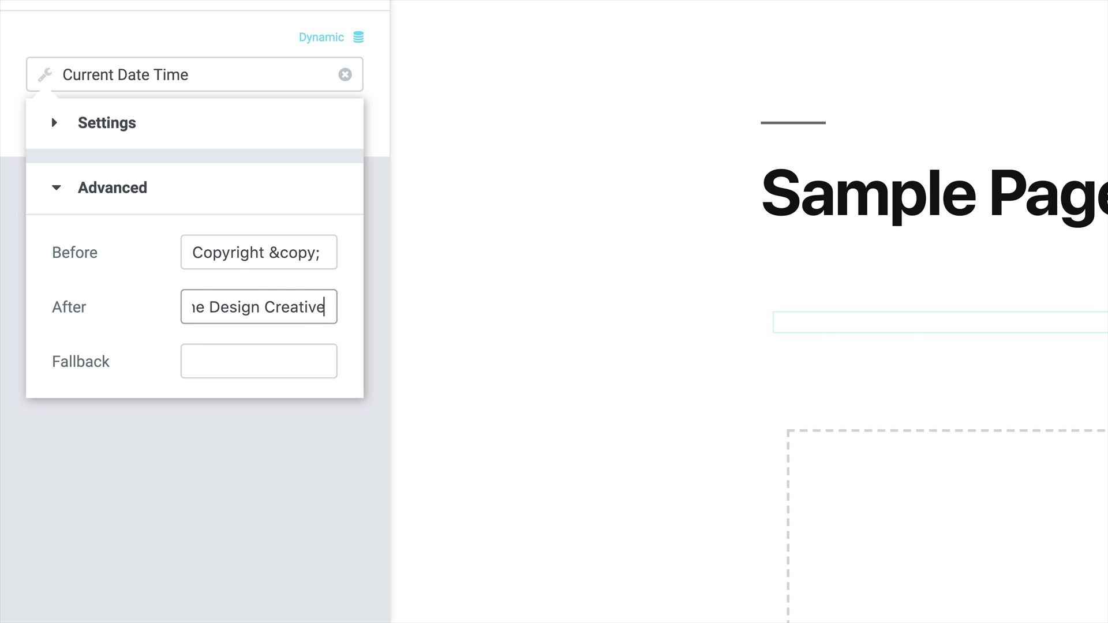
{"action": "double_click", "coordinate": [206, 315]}
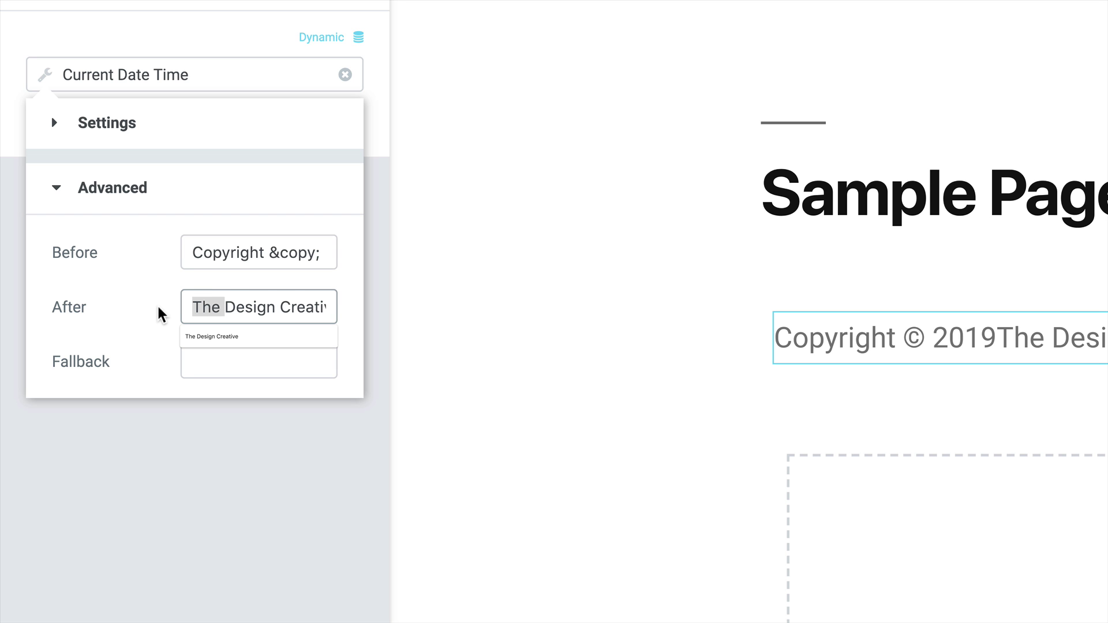
{"action": "key", "text": "Left"}
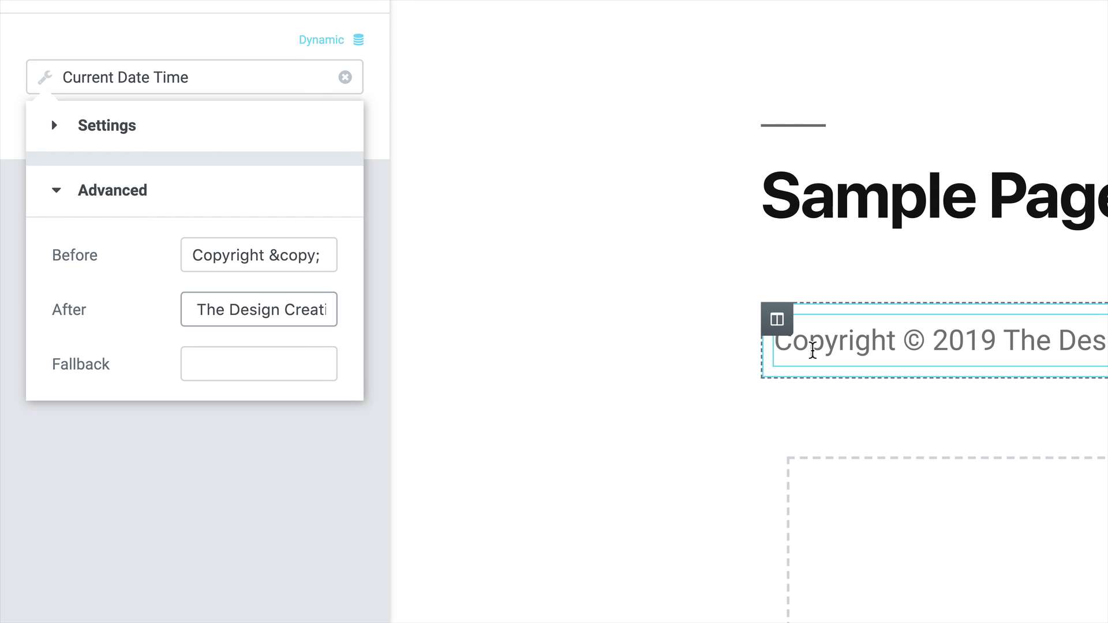
{"action": "key", "text": "ctrl+p"}
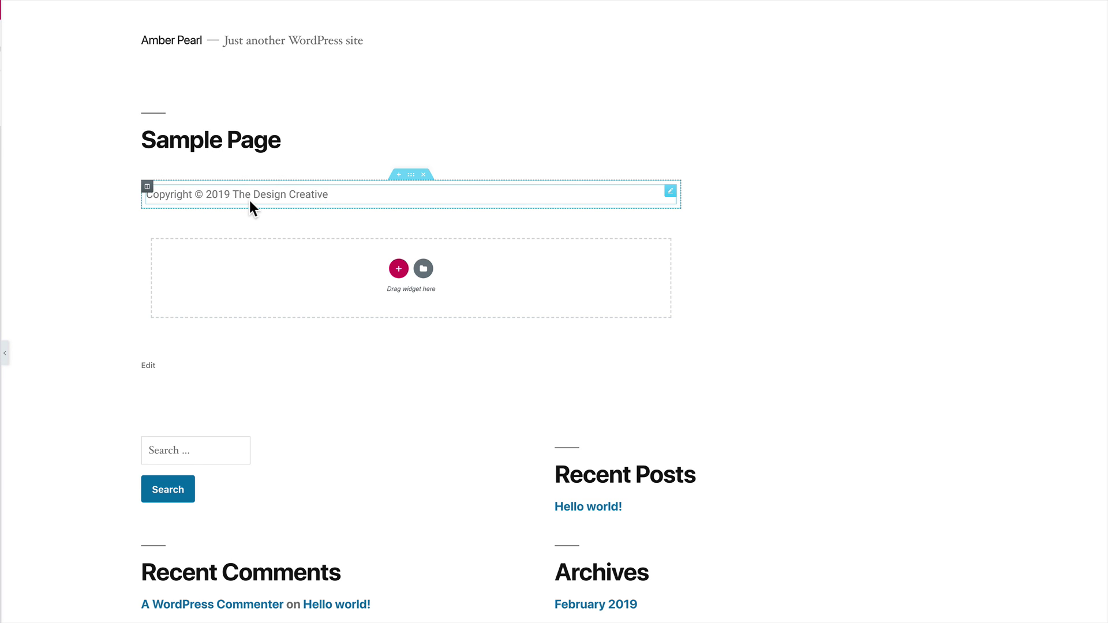
{"action": "key", "text": "ctrl+p"}
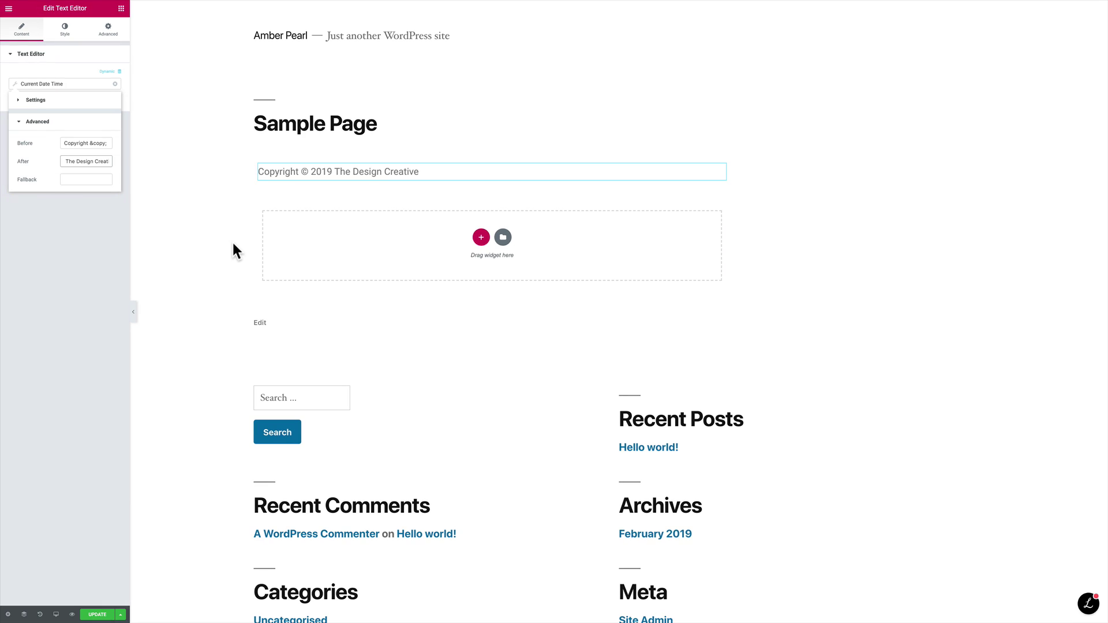
Step: Set the dynamic tag's fallback value to 2019 and close the tag settings
{"action": "left_click", "coordinate": [76, 180]}
{"action": "type", "text": "2018"}
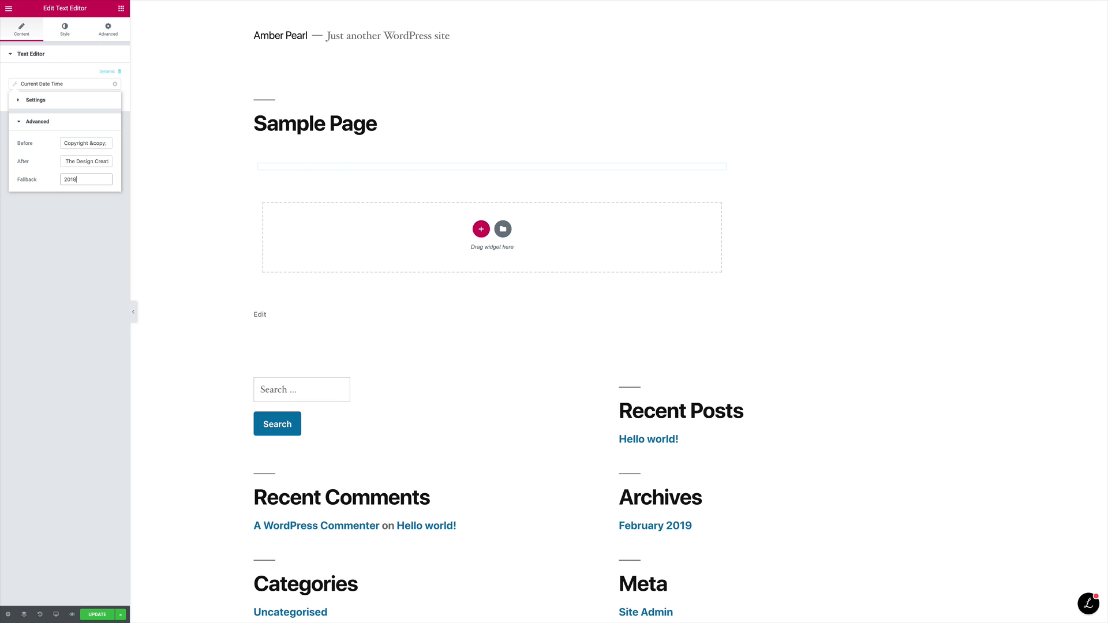
{"action": "key", "text": "BackSpace"}
{"action": "type", "text": "9"}
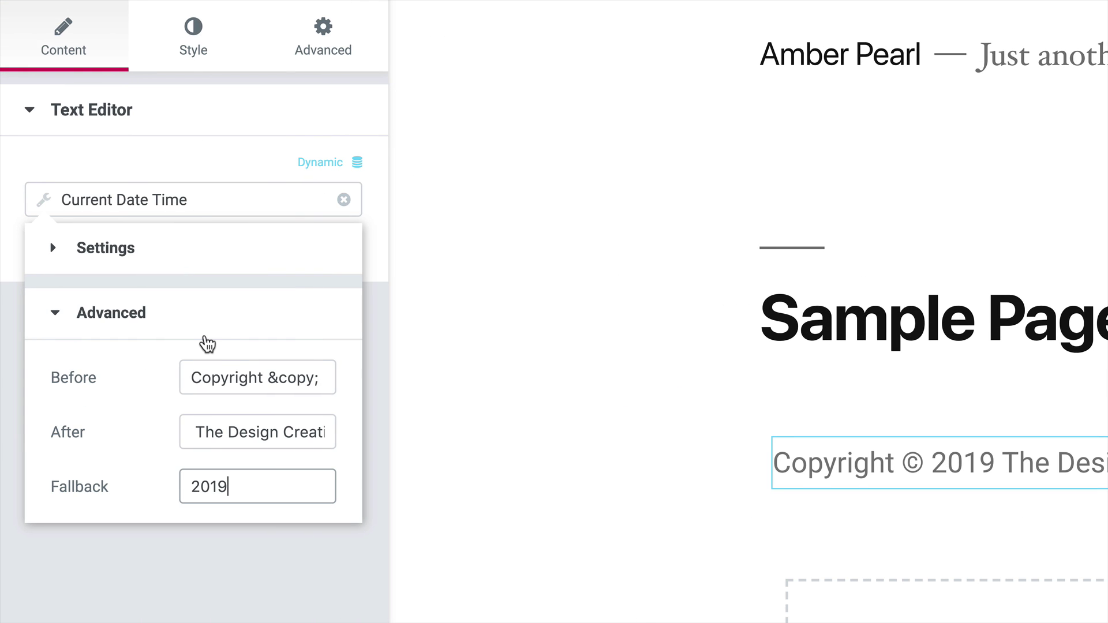
{"action": "left_click", "coordinate": [159, 342]}
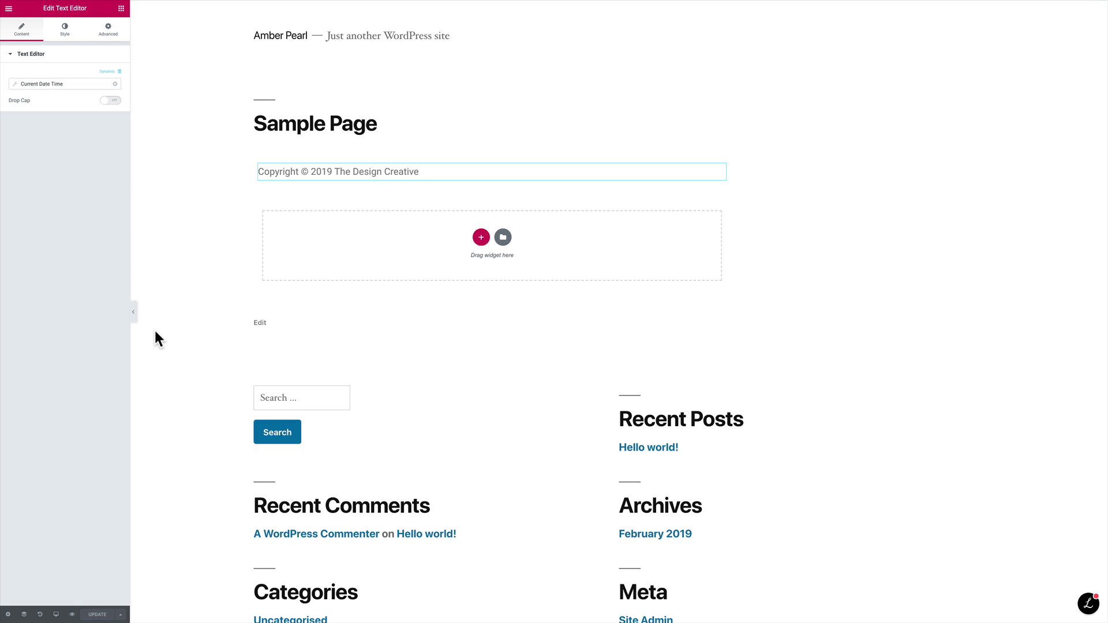